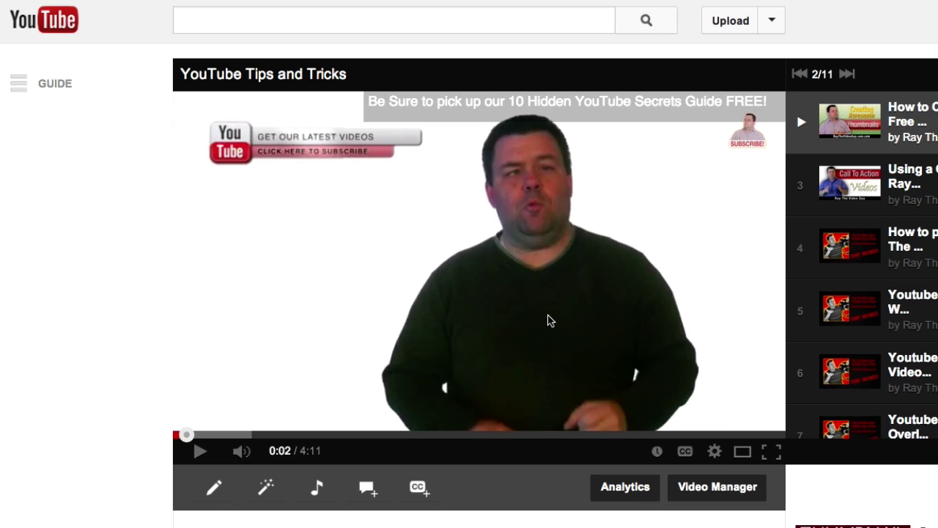
# Step: Start a comment on the thumbnails video, adding the channel owner's profile and the Top YouTube Fans circle to its Public audience
pyautogui.scroll(-8, 550, 320)
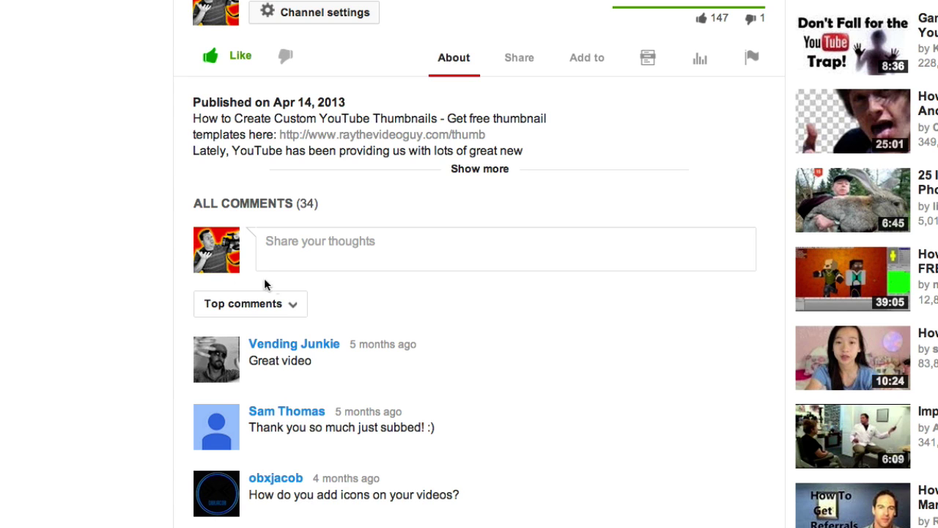
pyautogui.click(308, 250)
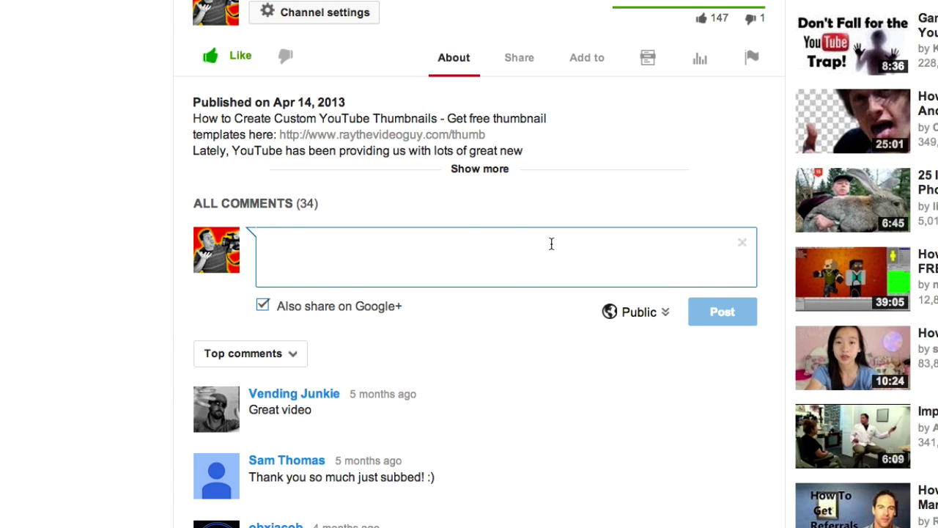
pyautogui.click(669, 317)
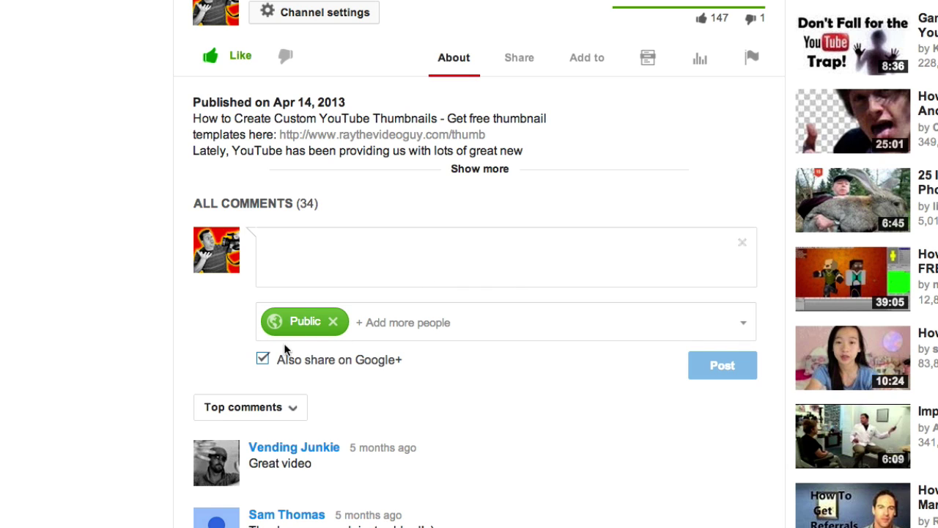
pyautogui.click(382, 316)
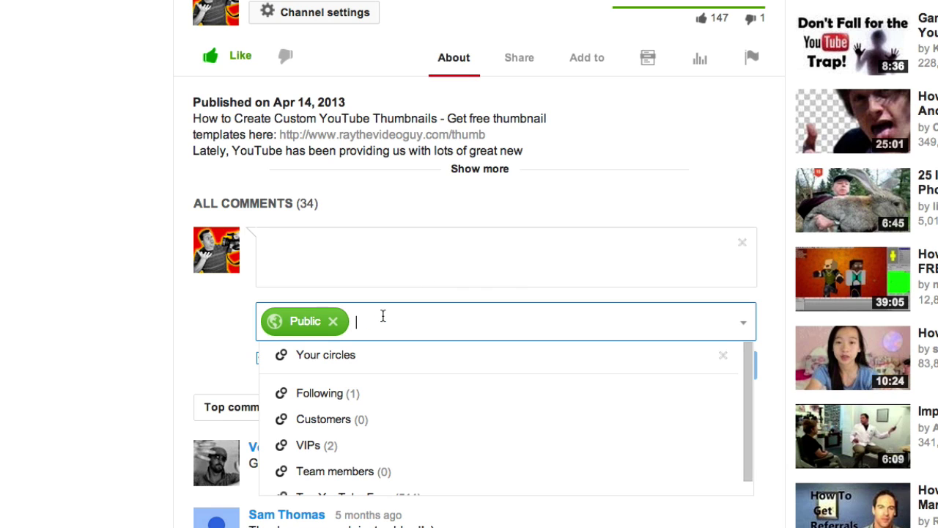
pyautogui.write('ray ')
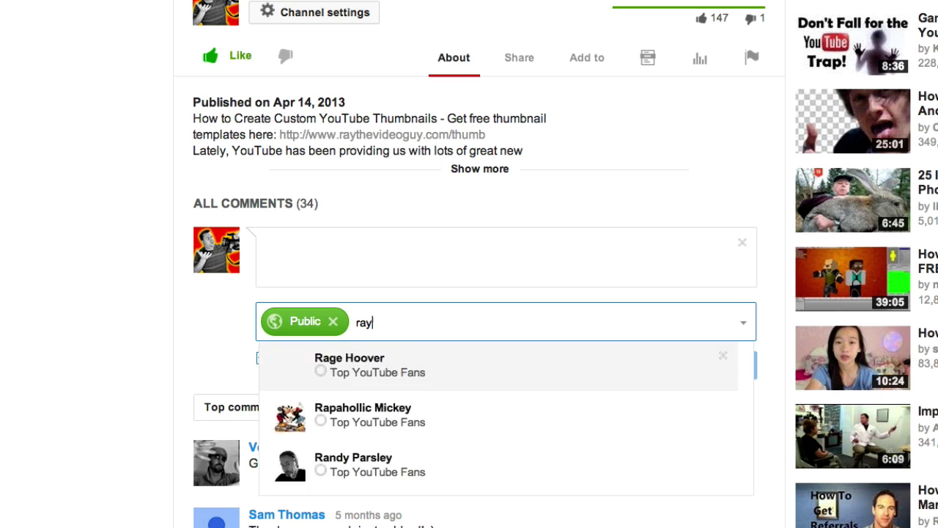
pyautogui.write('lane')
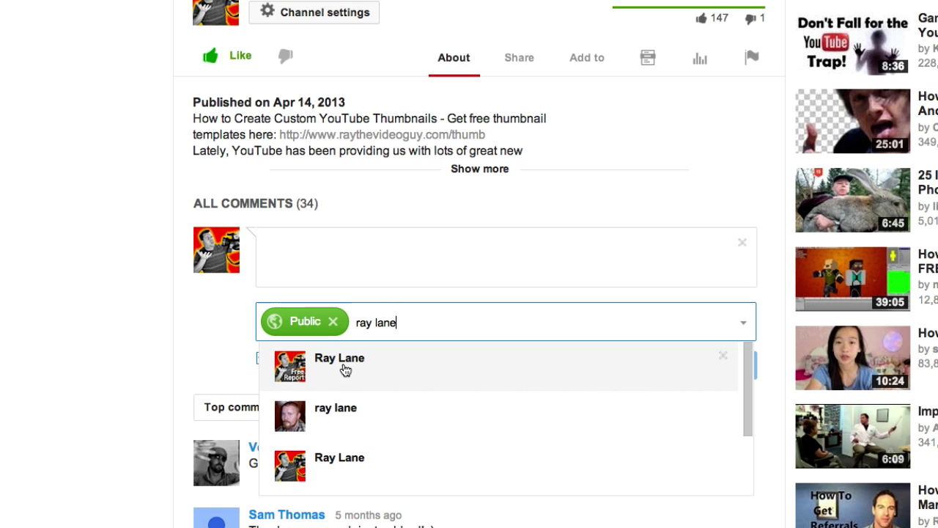
pyautogui.click(337, 469)
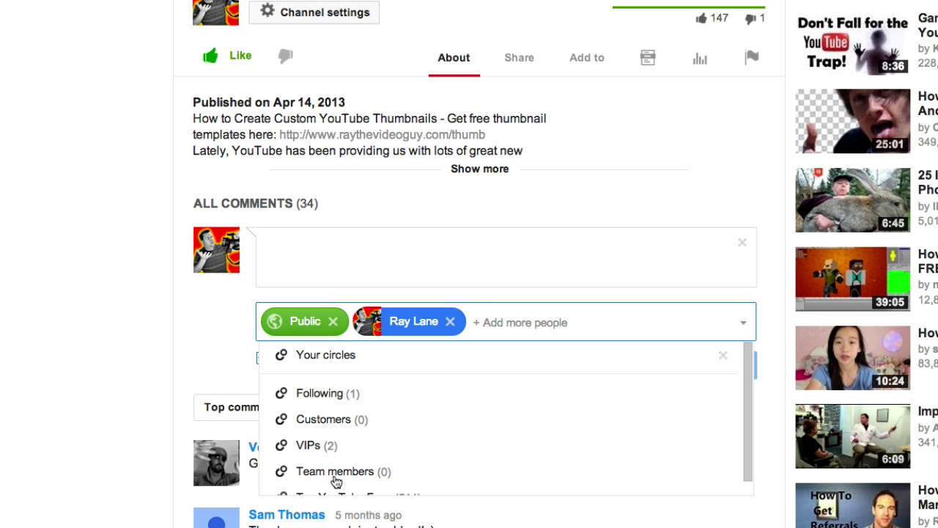
pyautogui.scroll(-3, 336, 481)
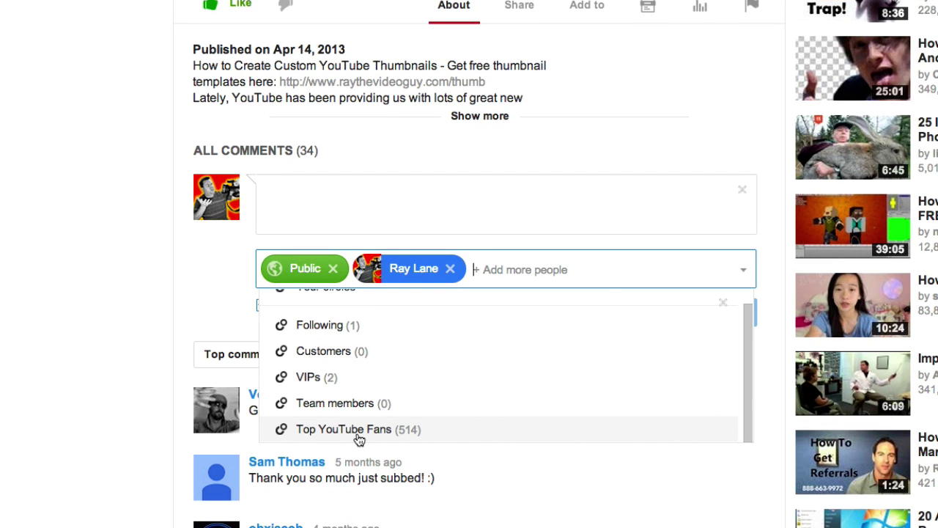
pyautogui.click(359, 431)
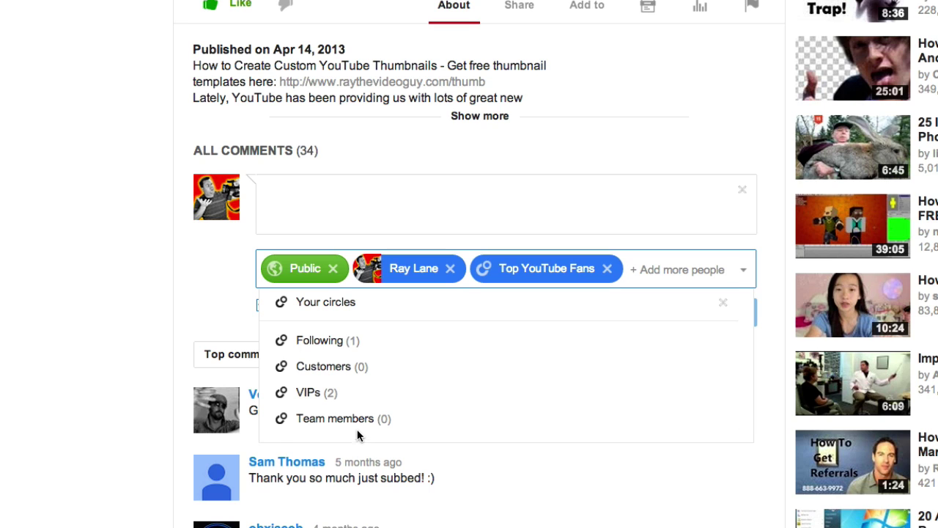
pyautogui.click(450, 198)
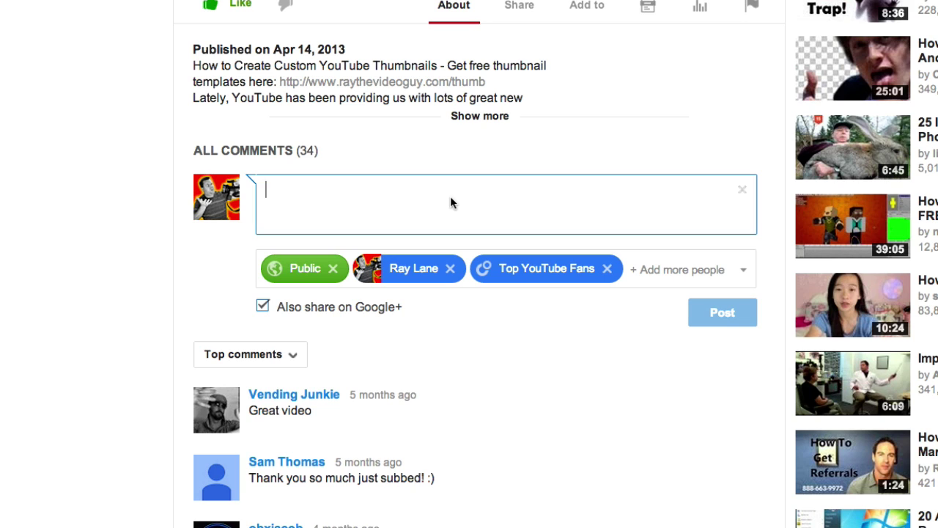
pyautogui.write('be sure ')
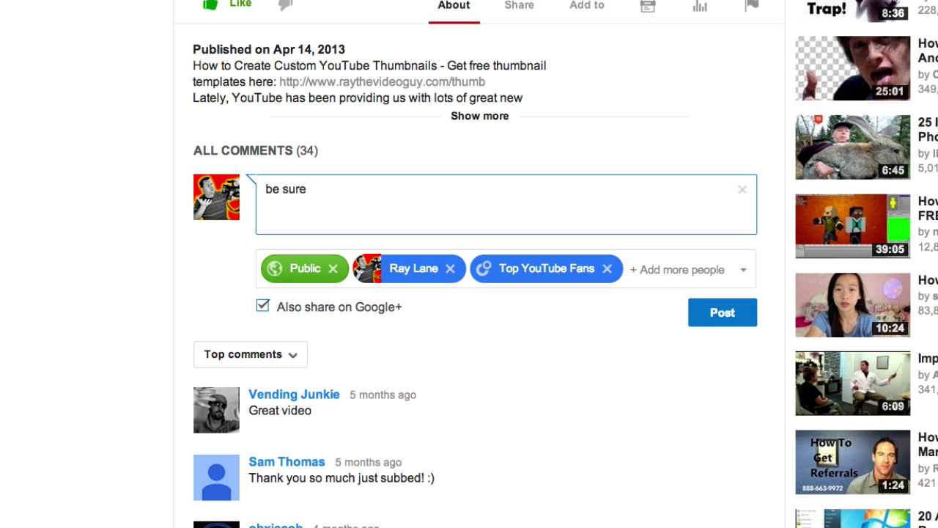
pyautogui.write('to learn more a')
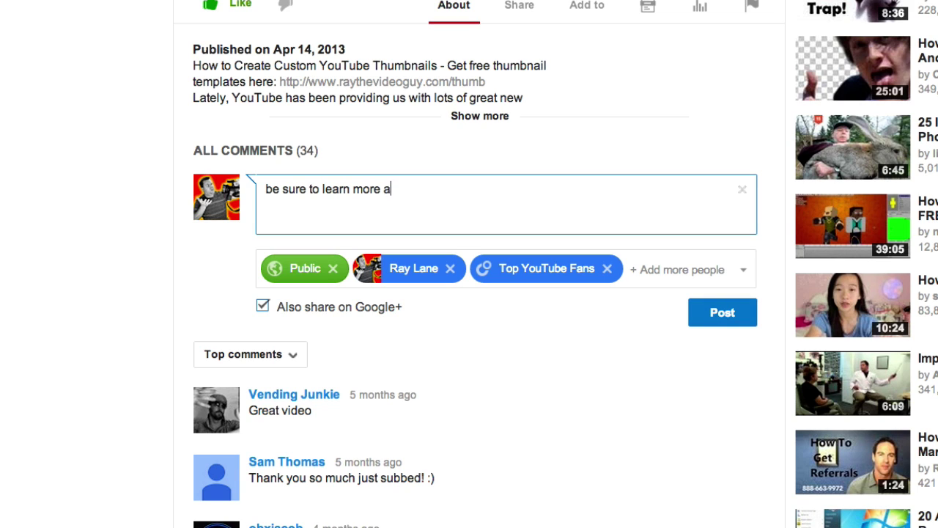
pyautogui.write('bout all the y')
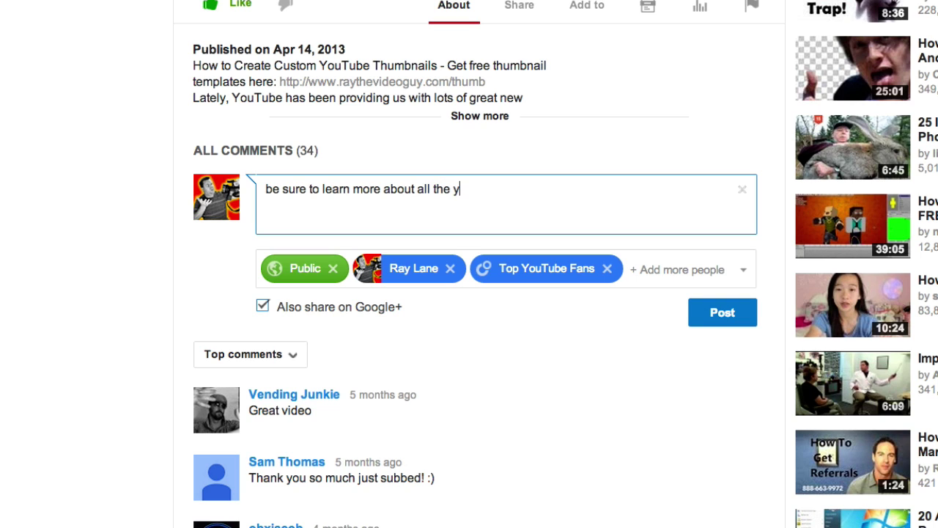
pyautogui.write('outube secrets a')
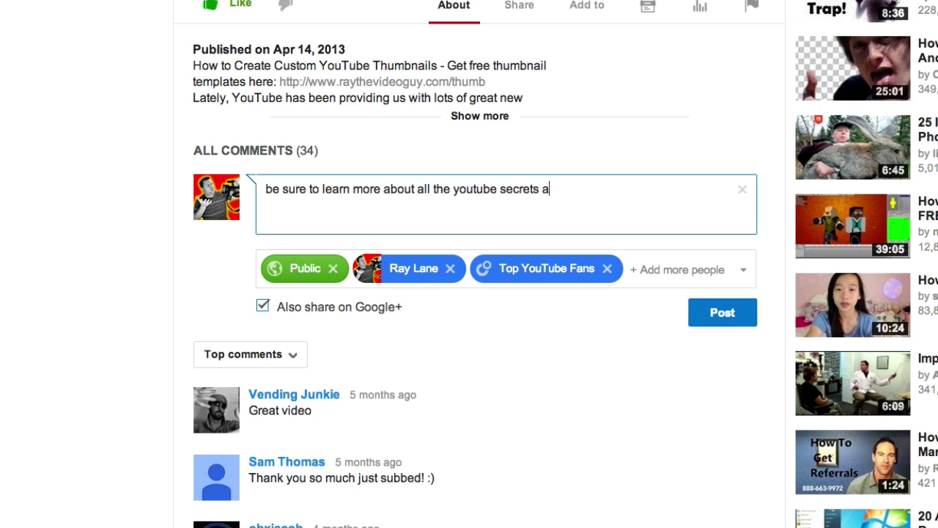
pyautogui.write('t http:/raythev')
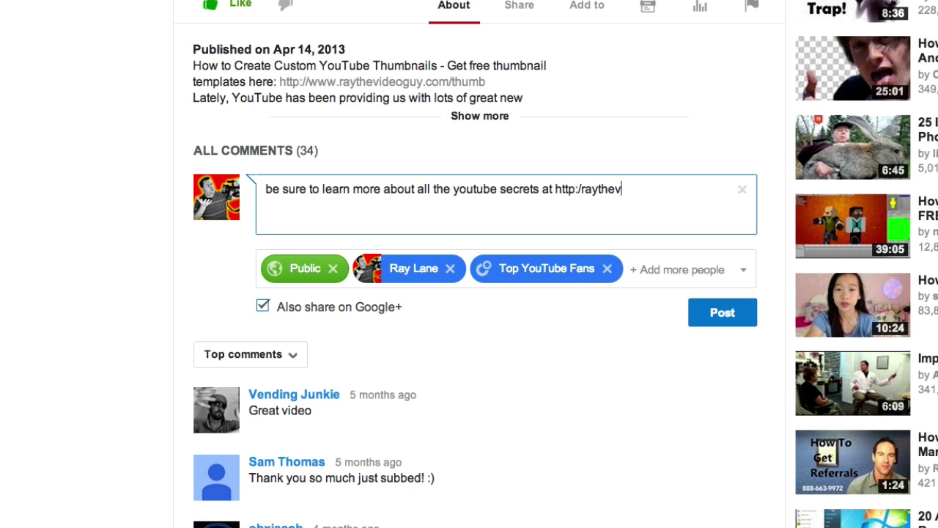
pyautogui.write('ideoguy.com')
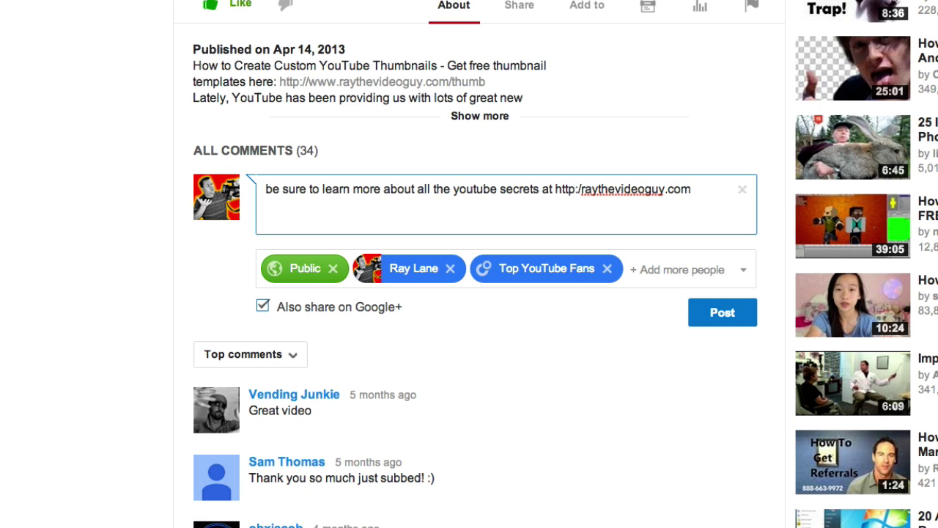
pyautogui.click(583, 189)
pyautogui.write('/')
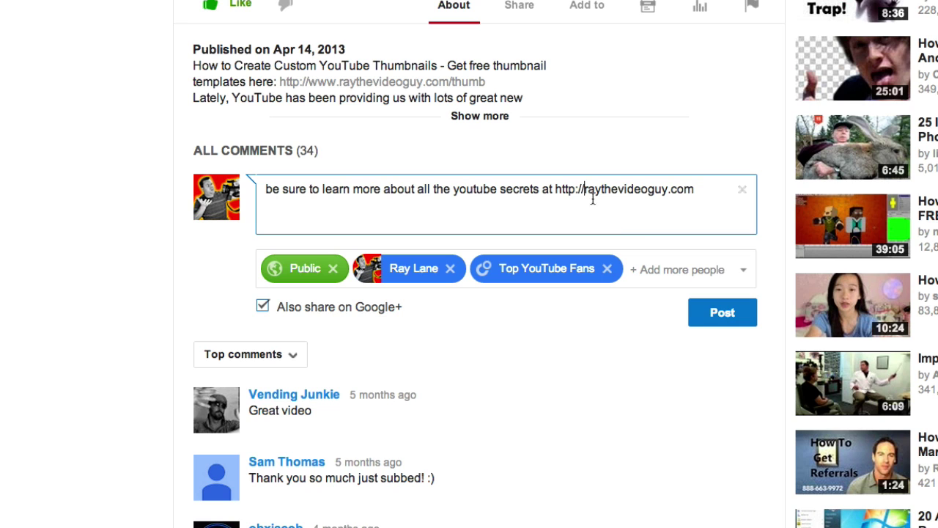
pyautogui.click(724, 317)
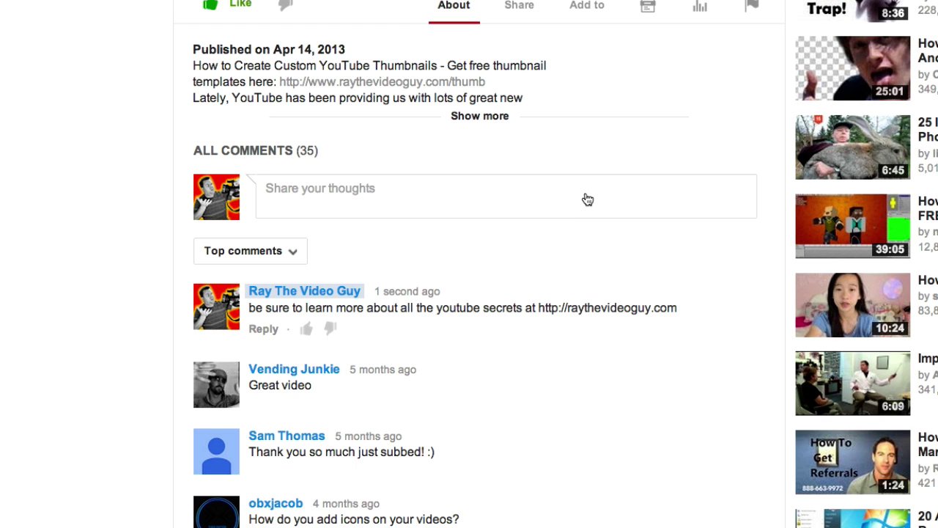
# Step: Go to the channel's list of uploaded videos in Video Manager
pyautogui.scroll(3, 464, 82)
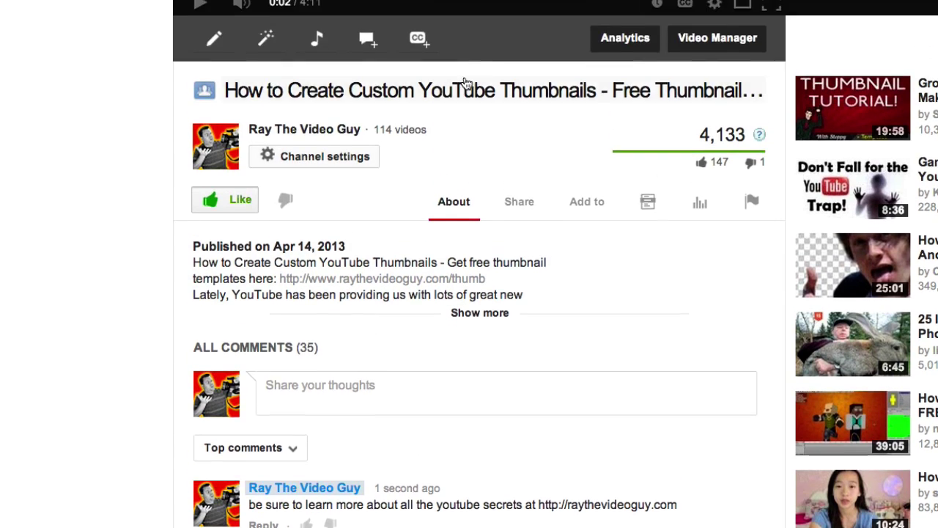
pyautogui.scroll(7, 464, 82)
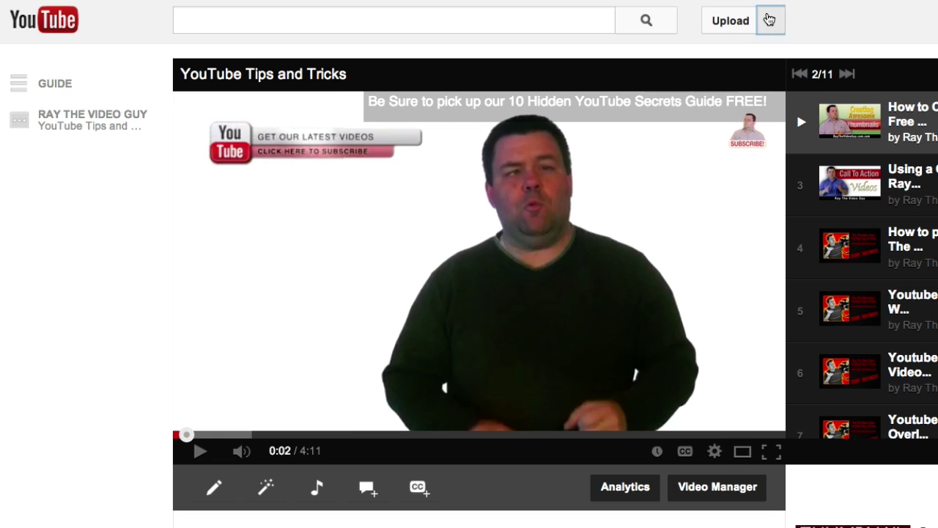
pyautogui.click(769, 20)
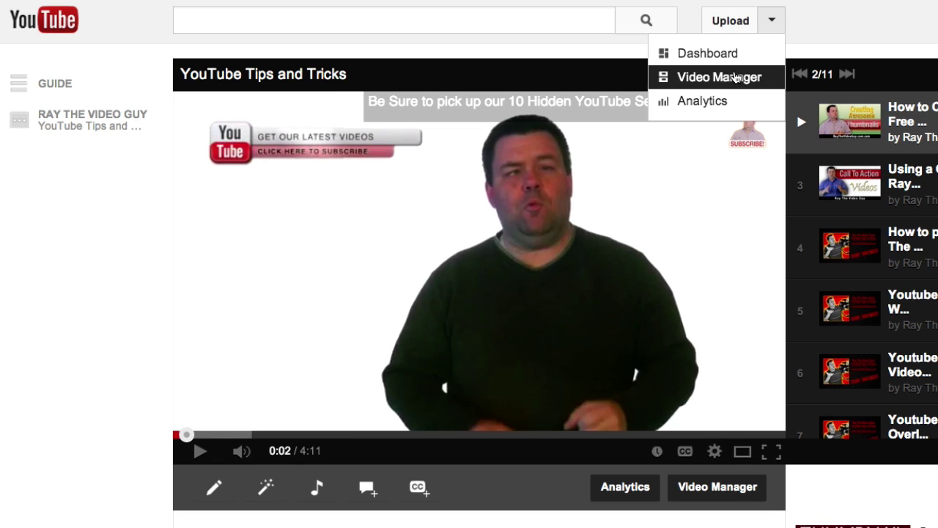
pyautogui.click(736, 76)
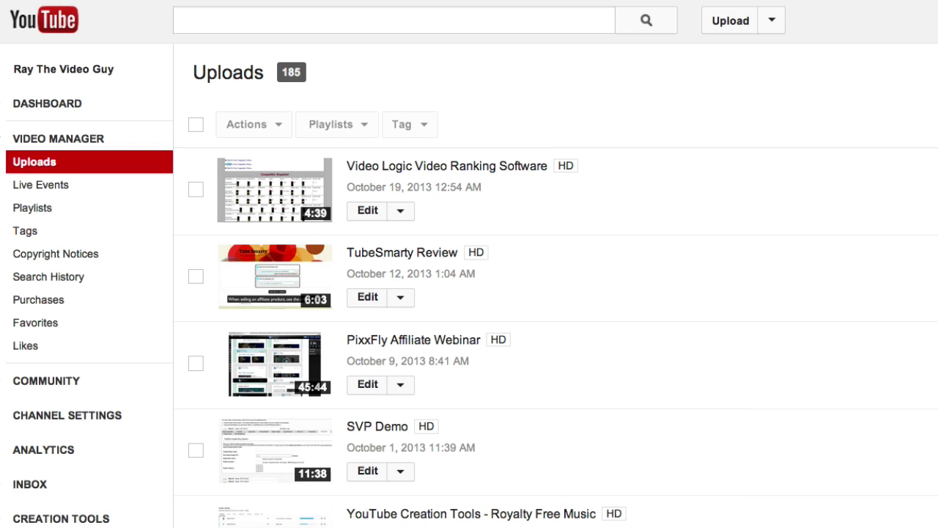
# Step: Find the Azon Sales Funnel Review video among the uploads, open it and copy its web address
pyautogui.scroll(-10, 627, 405)
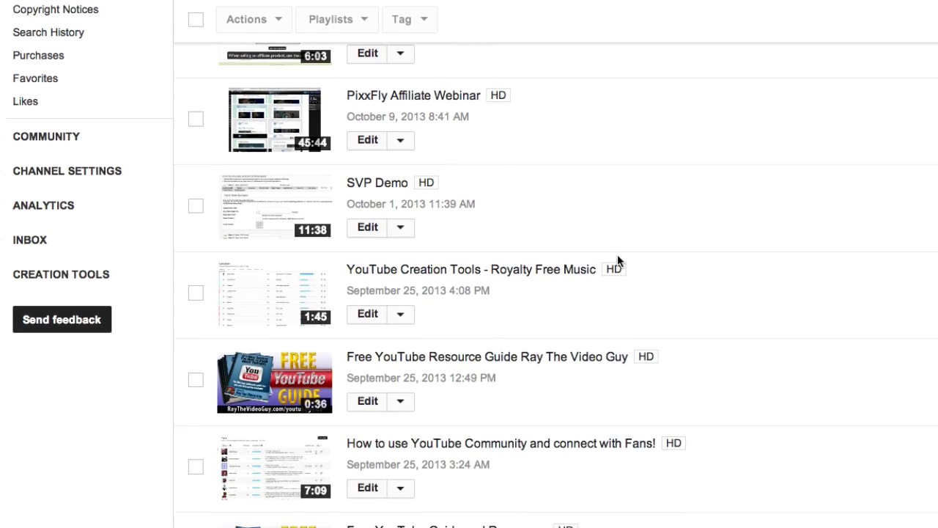
pyautogui.scroll(-15, 618, 261)
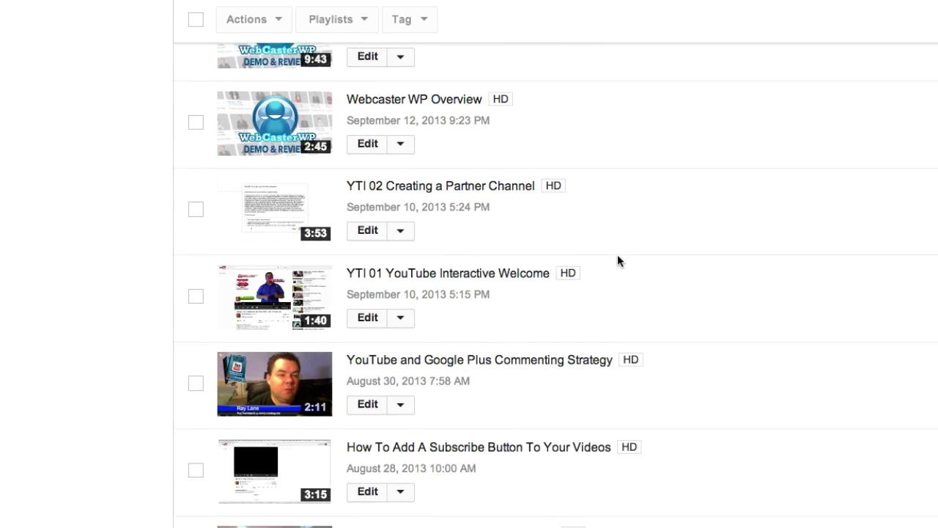
pyautogui.scroll(-2, 625, 240)
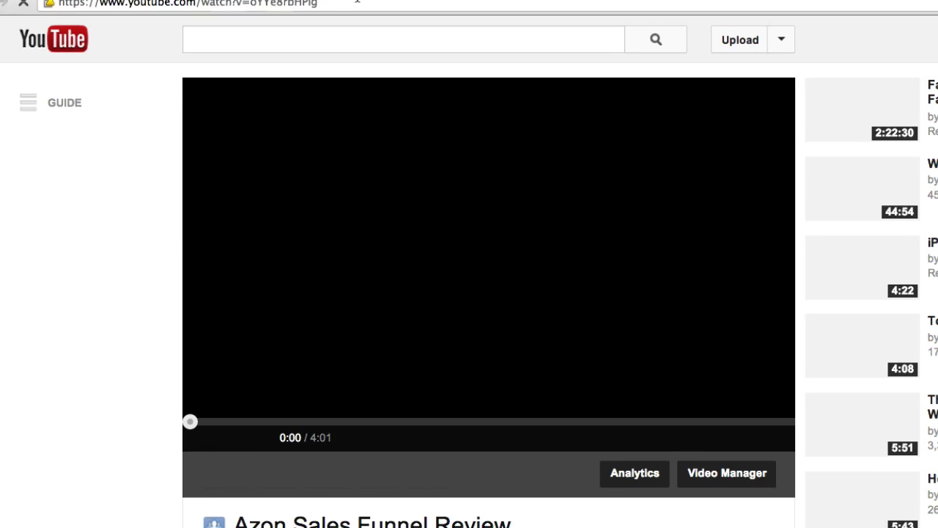
pyautogui.click(357, 14)
pyautogui.press('super+c')
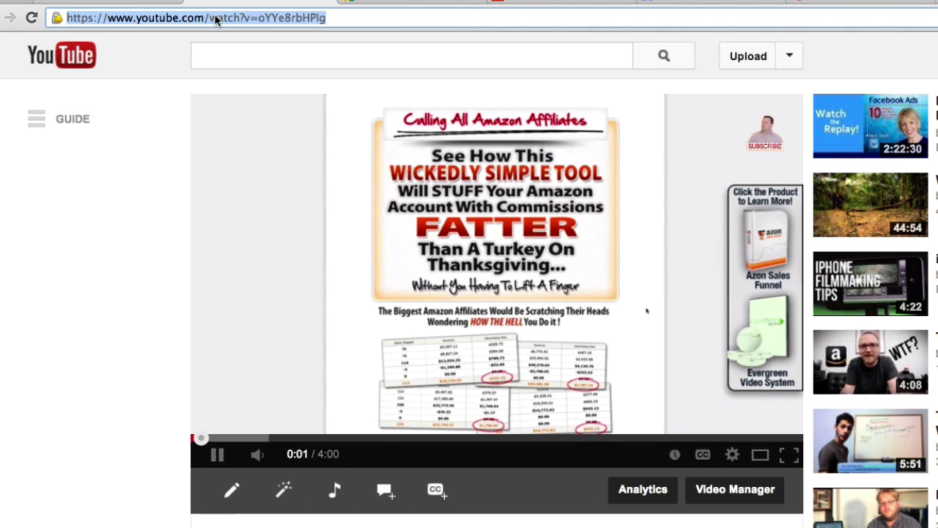
# Step: Return to the custom thumbnails video and post the comment "Be sure to checkout my" followed by the copied video link
pyautogui.click(299, 166)
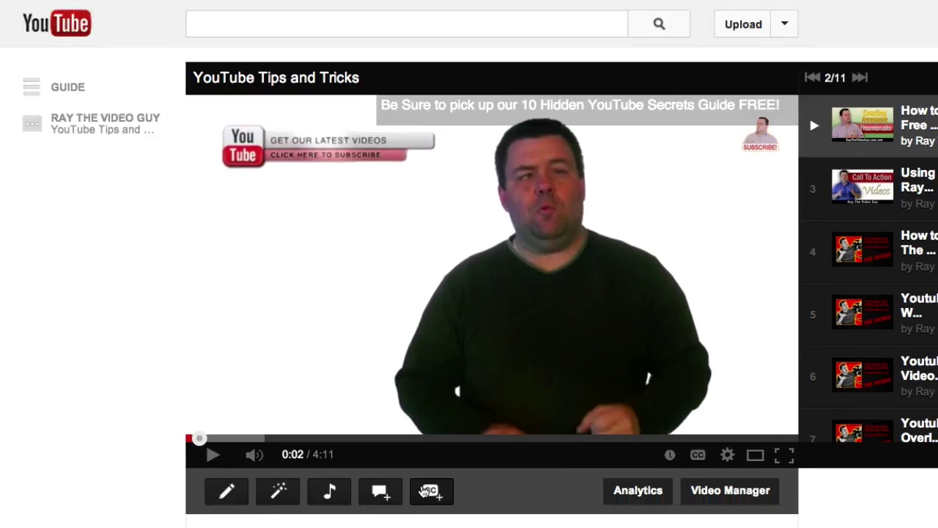
pyautogui.scroll(-10, 422, 264)
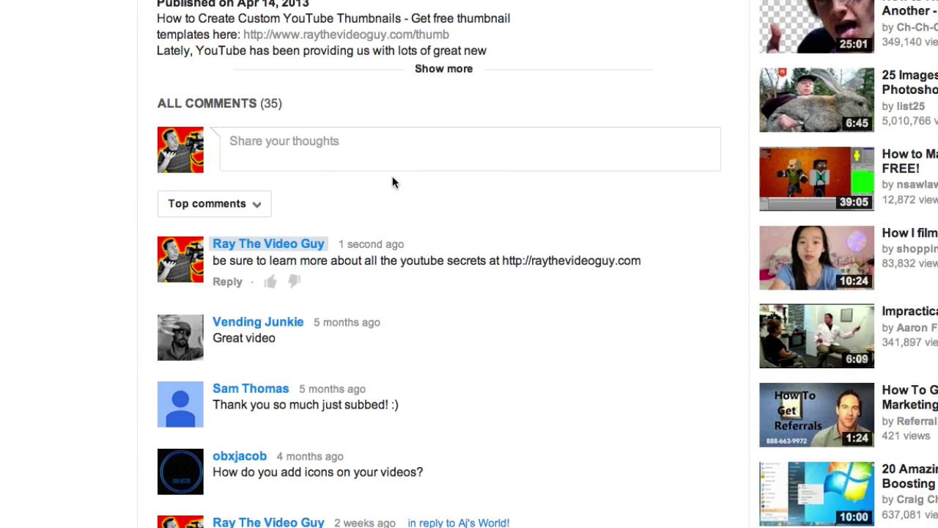
pyautogui.click(397, 158)
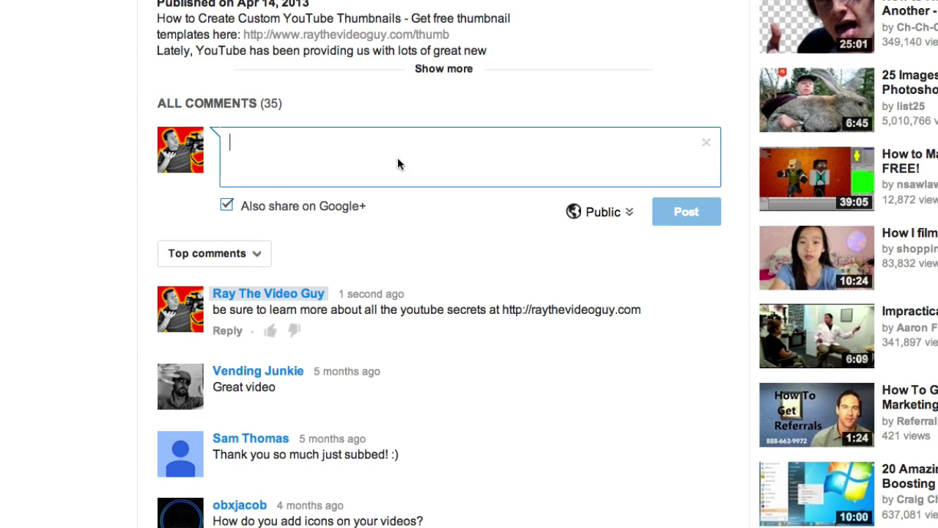
pyautogui.write('Be sure')
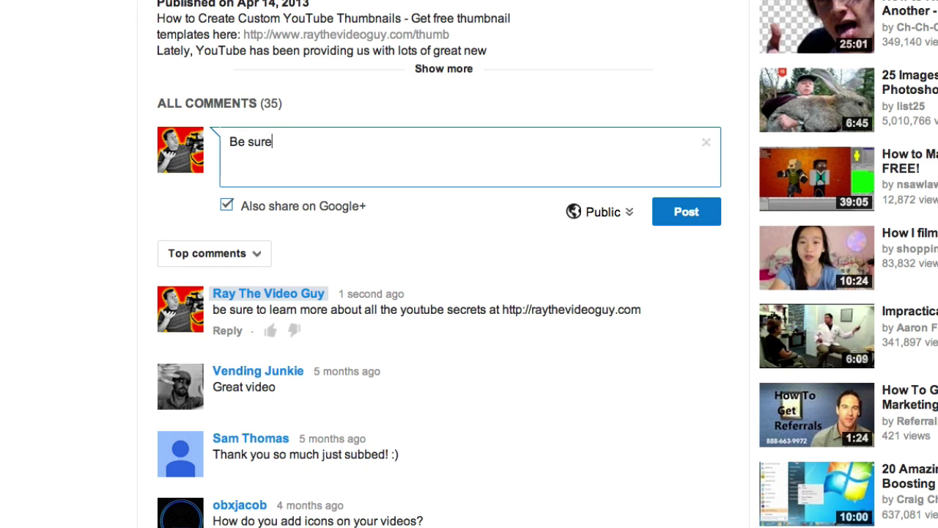
pyautogui.write(' to checkout my')
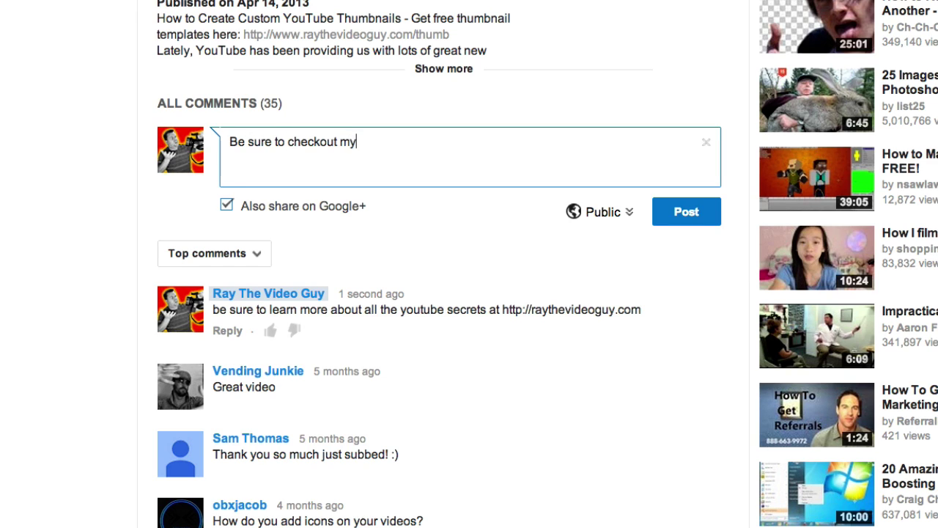
pyautogui.press('super+v')
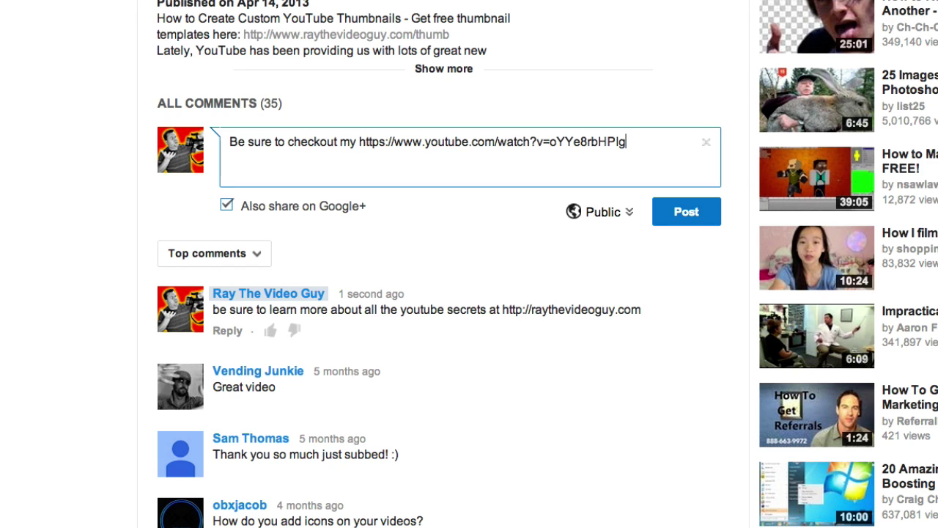
pyautogui.click(682, 220)
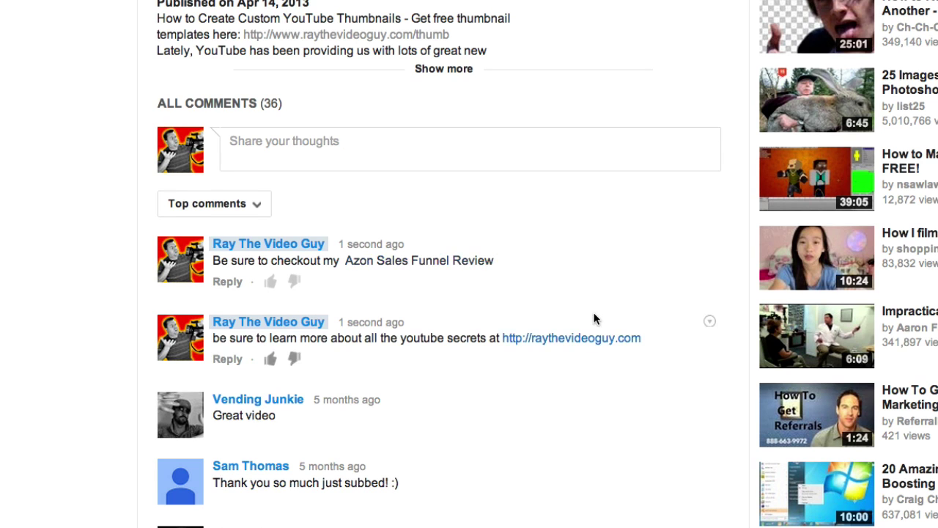
# Step: Start a reply to the posted comment that links to Azon Sales Funnel Review
pyautogui.scroll(-5, 594, 312)
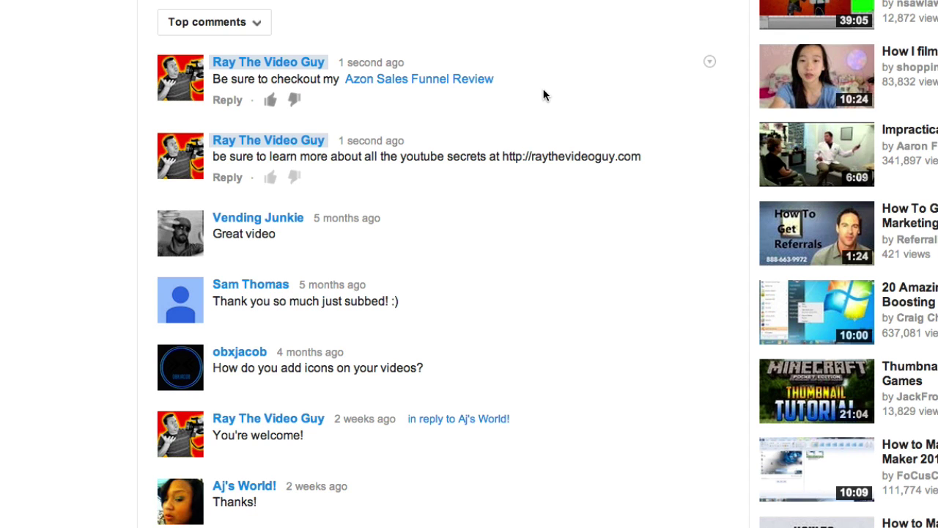
pyautogui.click(220, 104)
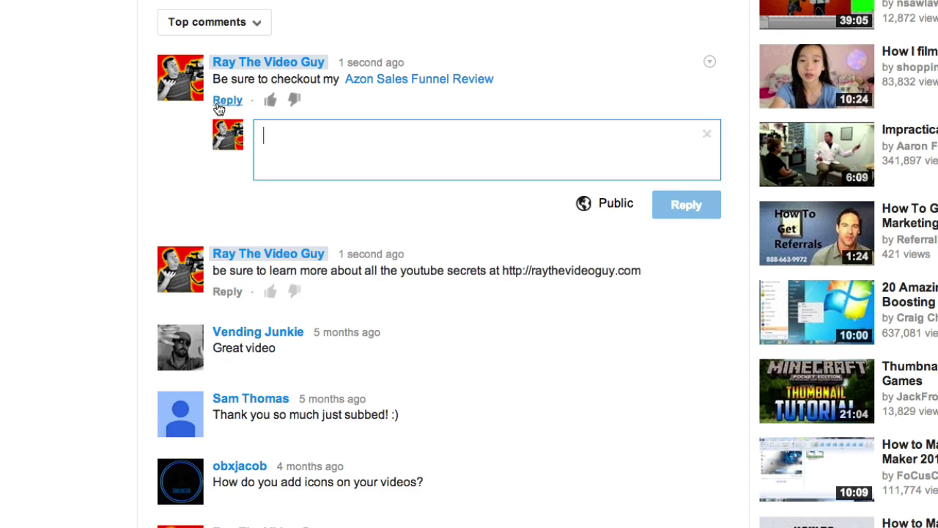